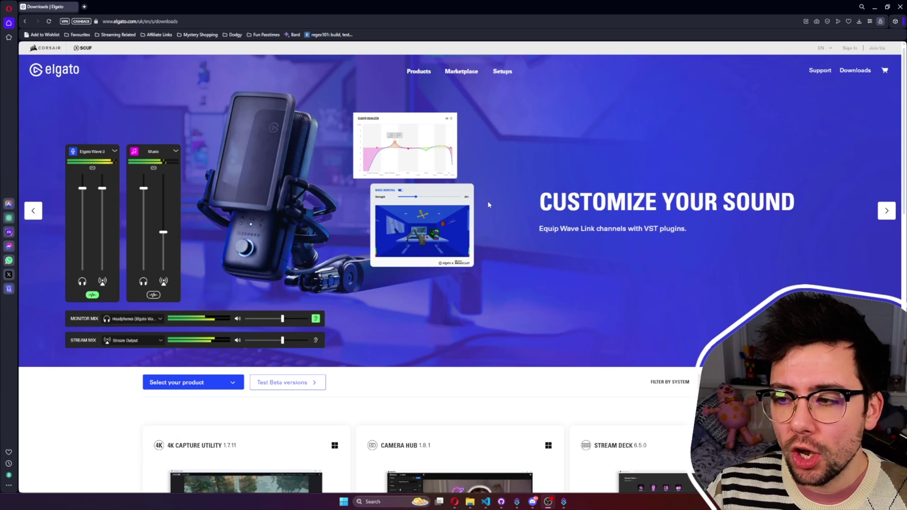
- From the 4K Capture Utility card, open the Elgato Gaming Hardware Drivers help page, then return to Downloads
{"action": "scroll", "coordinate": [477, 273], "scroll_direction": "down", "scroll_amount": 3}
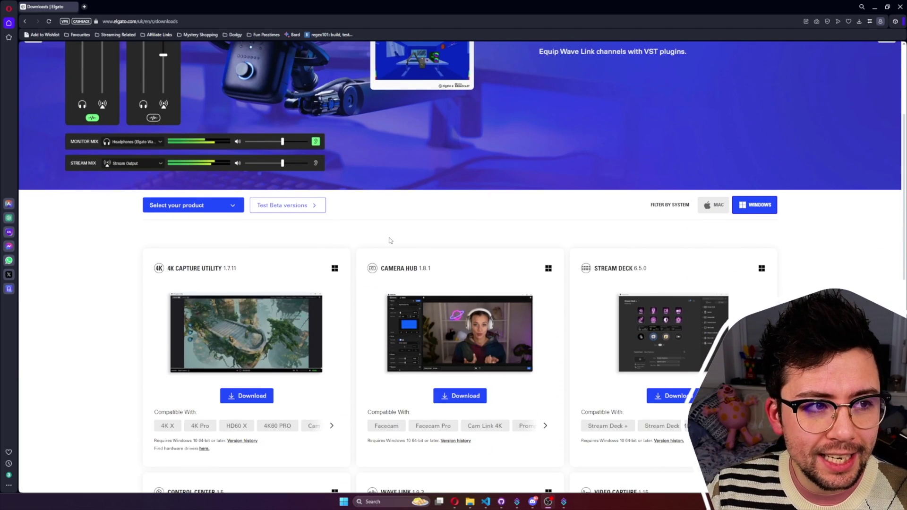
{"action": "scroll", "coordinate": [381, 241], "scroll_direction": "down", "scroll_amount": 4}
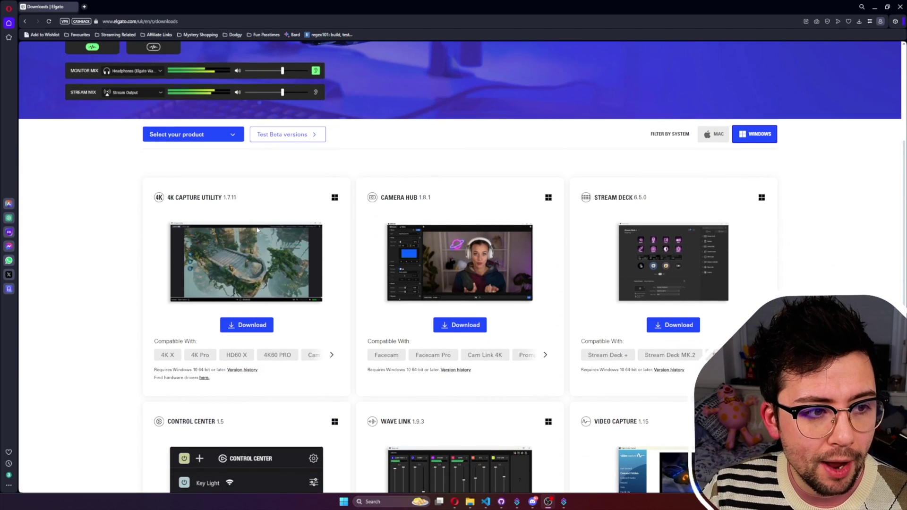
{"action": "scroll", "coordinate": [257, 259], "scroll_direction": "up", "scroll_amount": 6}
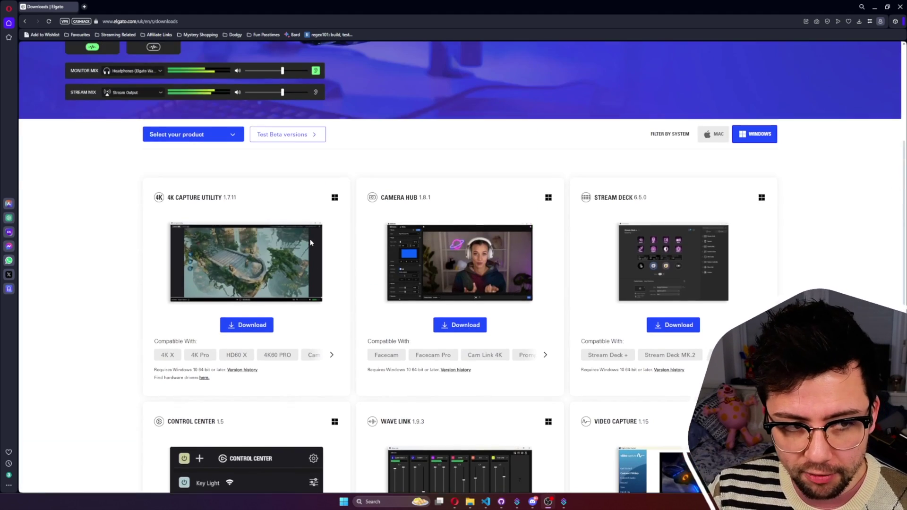
{"action": "scroll", "coordinate": [201, 287], "scroll_direction": "down", "scroll_amount": 2}
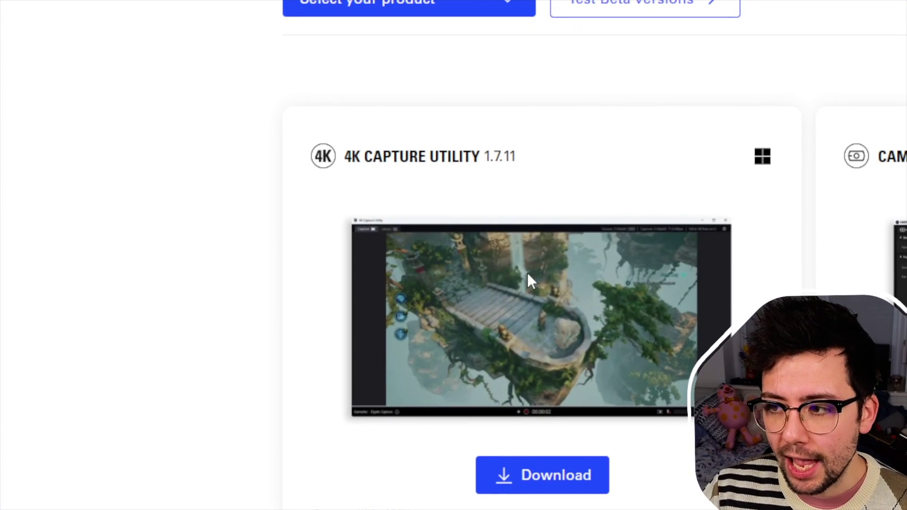
{"action": "scroll", "coordinate": [457, 272], "scroll_direction": "down", "scroll_amount": 5}
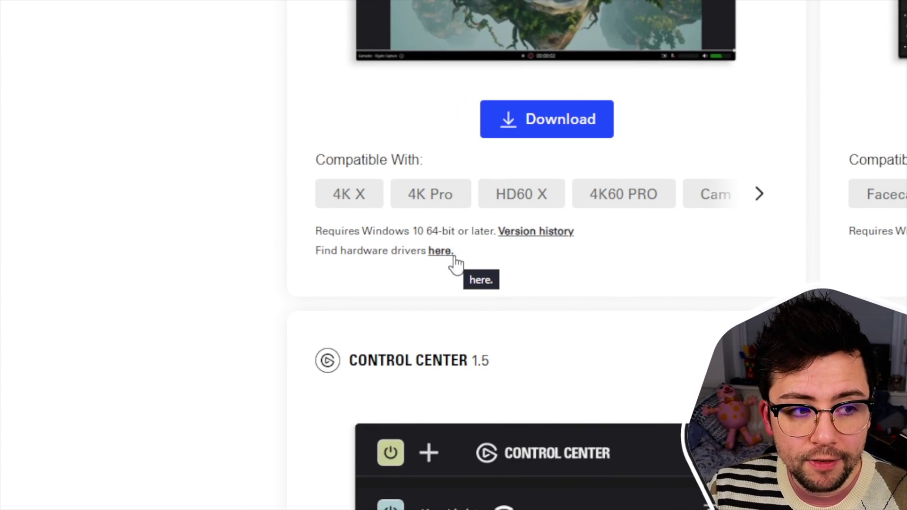
{"action": "left_click", "coordinate": [431, 253]}
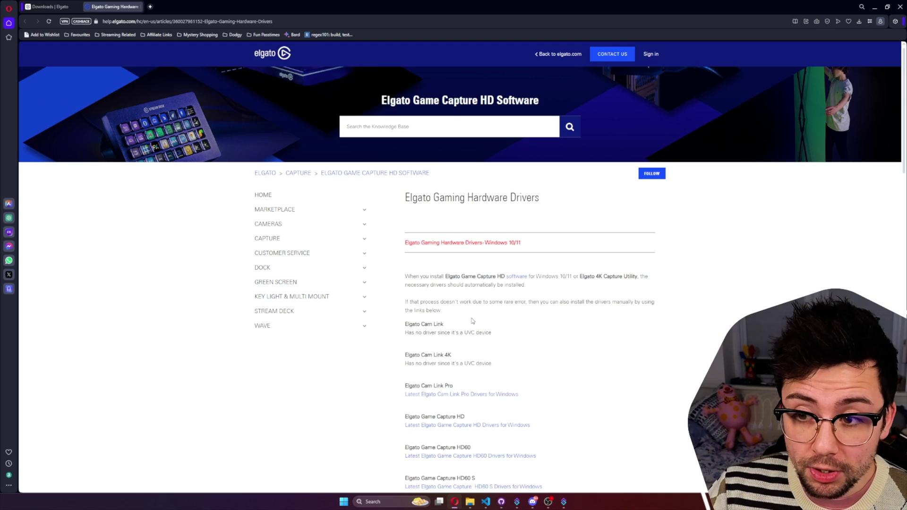
{"action": "scroll", "coordinate": [473, 322], "scroll_direction": "down", "scroll_amount": 3}
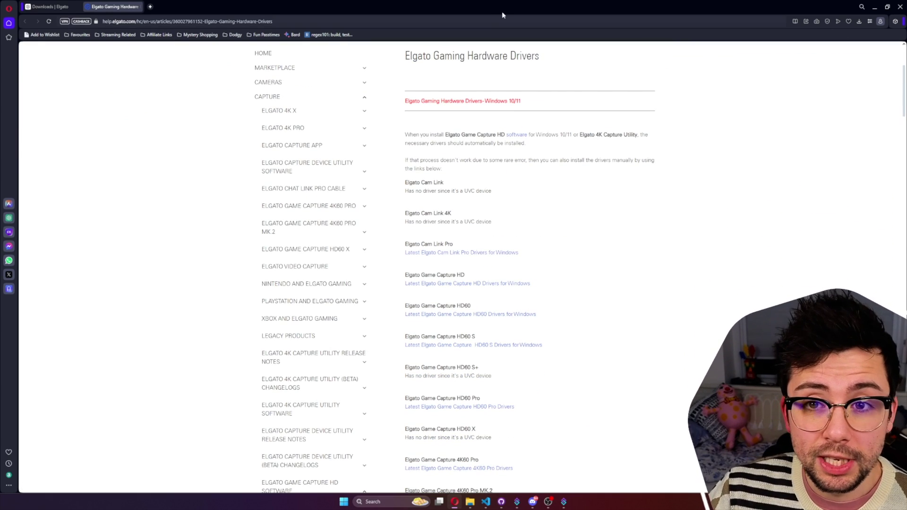
{"action": "left_click", "coordinate": [64, 7]}
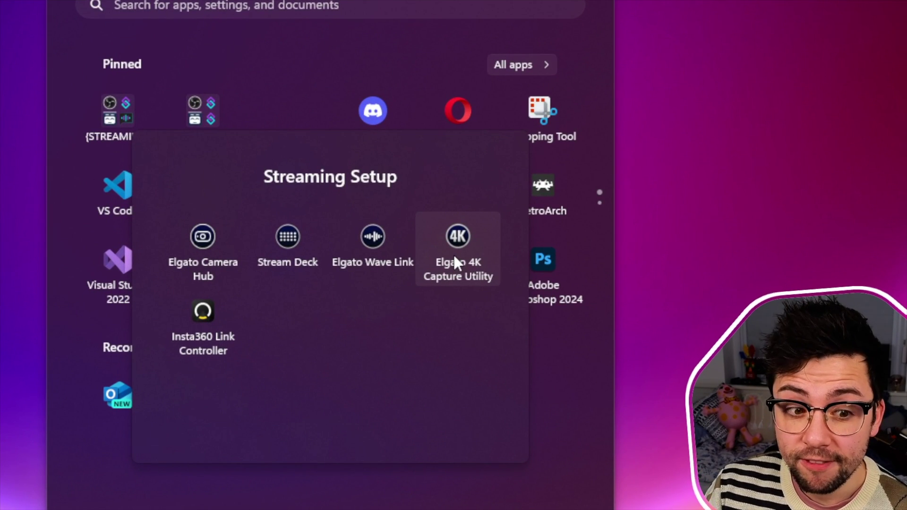
- Launch Elgato 4K Capture Utility from the Streaming Setup folder to check the live PS5 feed
{"action": "left_click", "coordinate": [455, 256]}
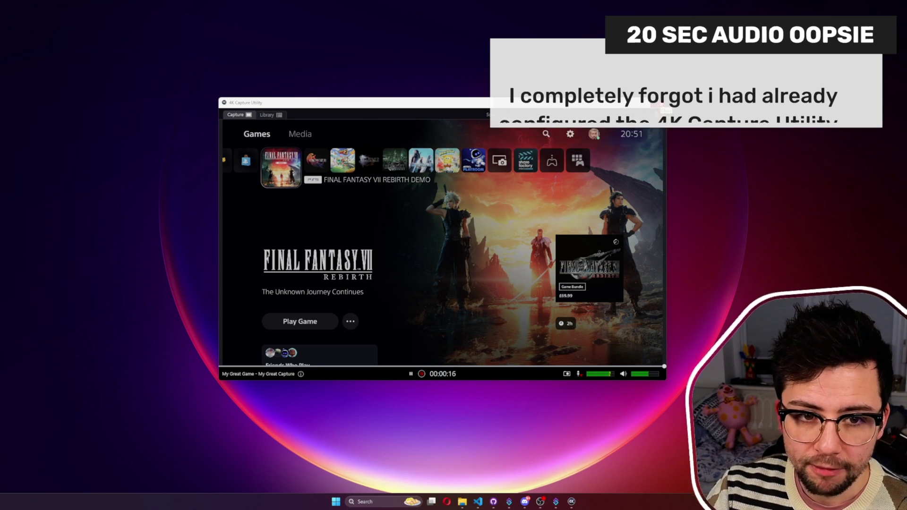
- Close 4K Capture Utility and start OBS from the pinned OBS (TESTING) Start shortcut
{"action": "left_click", "coordinate": [659, 103]}
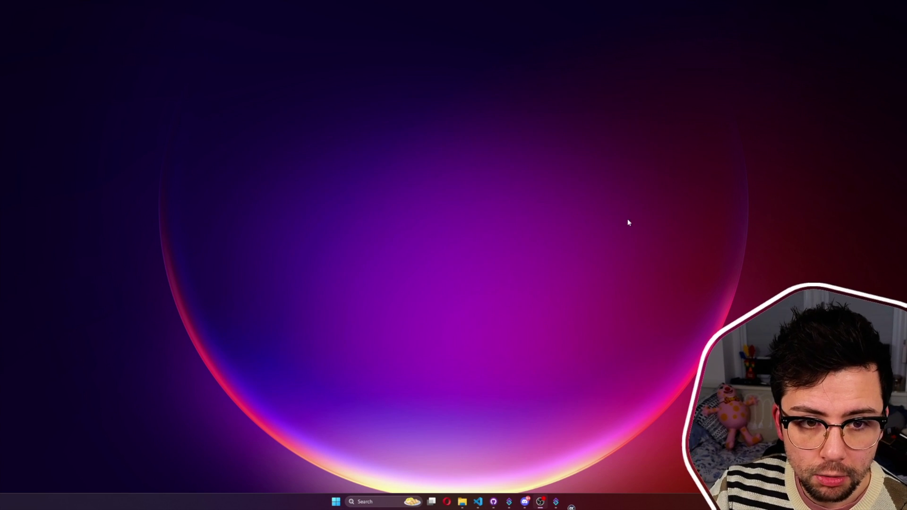
{"action": "key", "text": "super"}
{"action": "left_click", "coordinate": [402, 297]}
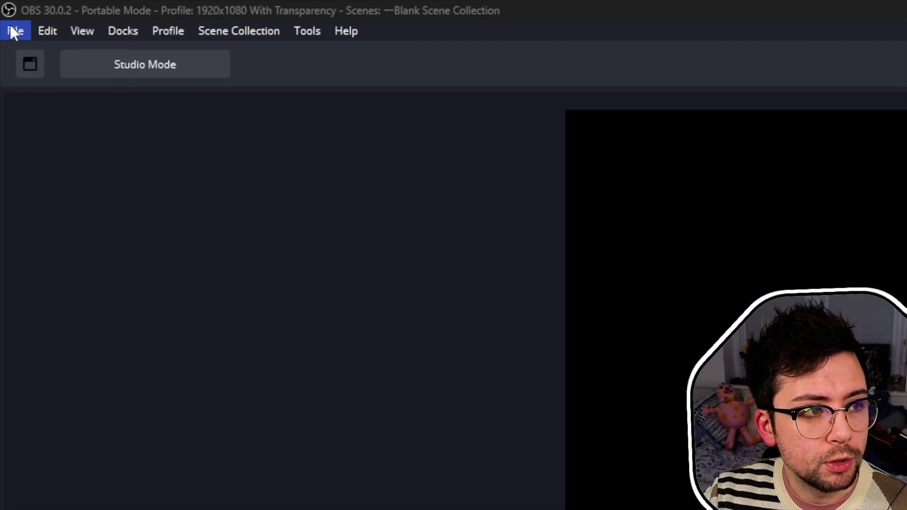
- In Video settings, set output and canvas resolution to 1920x1080 with Bicubic filtering, then apply
{"action": "left_click", "coordinate": [6, 13]}
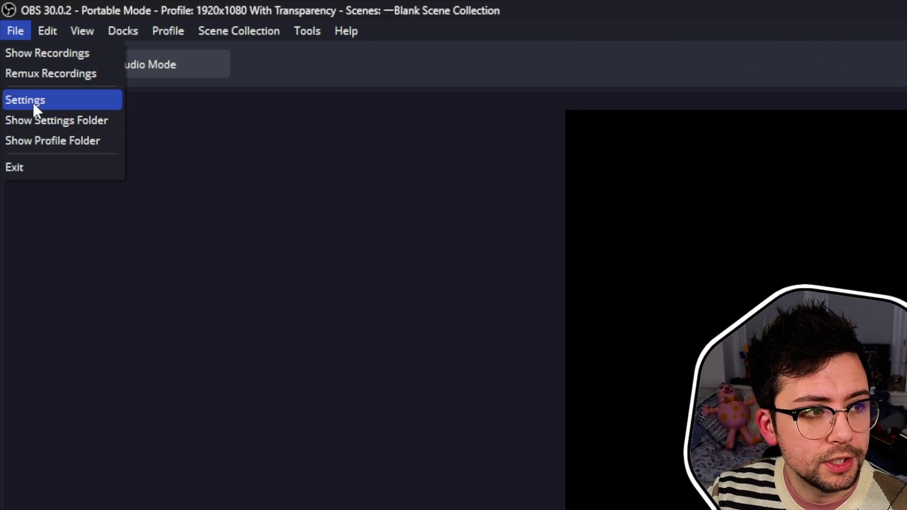
{"action": "left_click", "coordinate": [34, 103]}
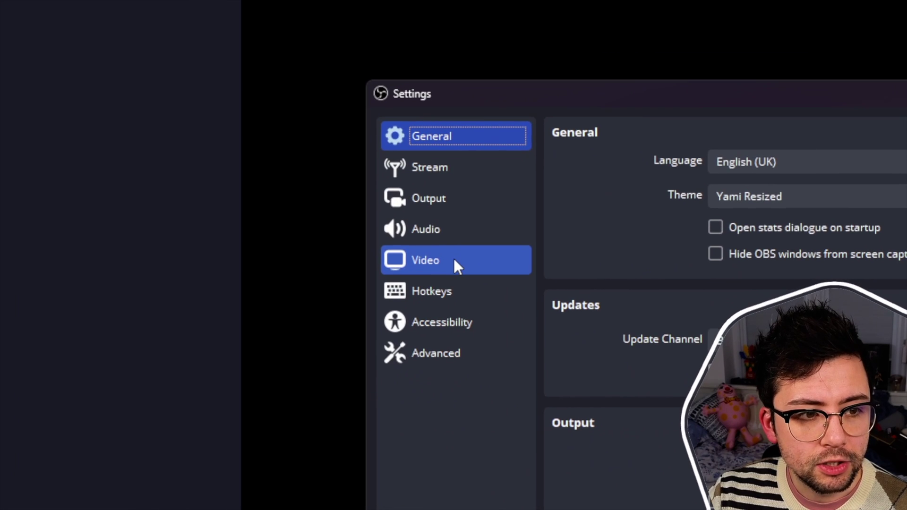
{"action": "left_click", "coordinate": [452, 257]}
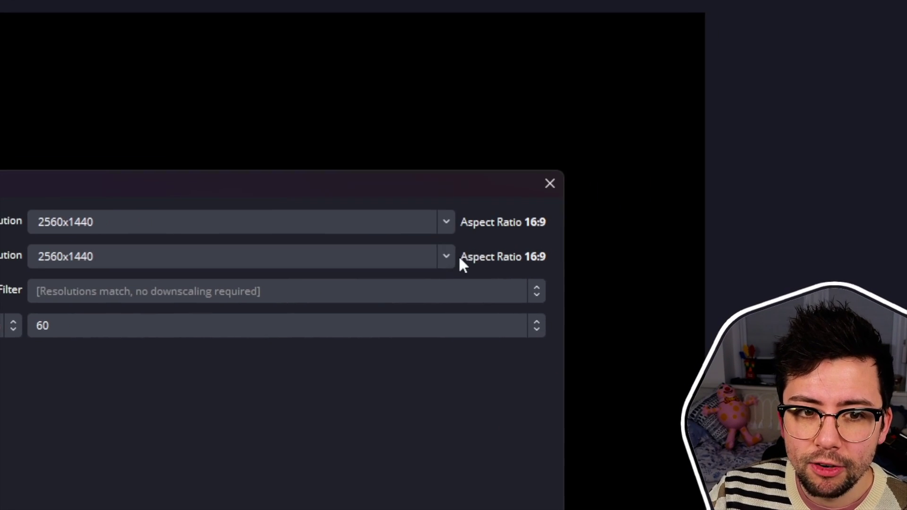
{"action": "left_click", "coordinate": [769, 262]}
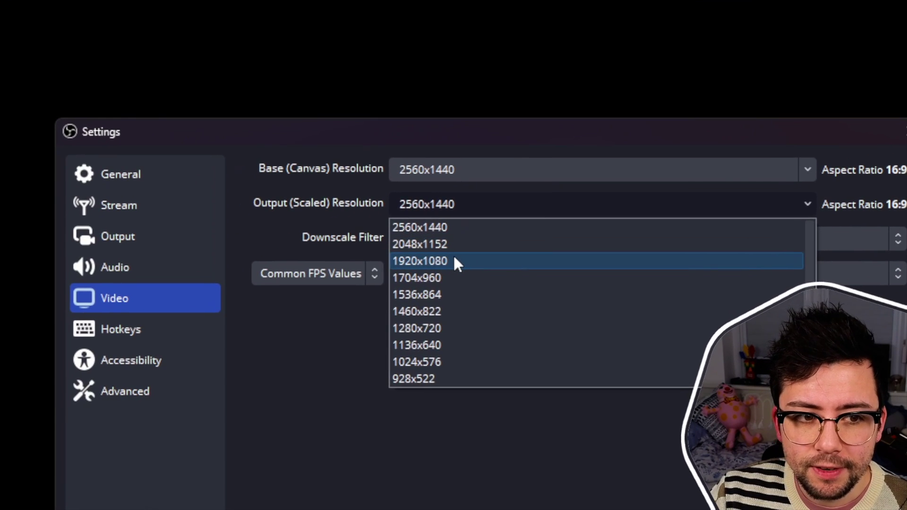
{"action": "left_click", "coordinate": [339, 282]}
{"action": "left_click", "coordinate": [325, 259]}
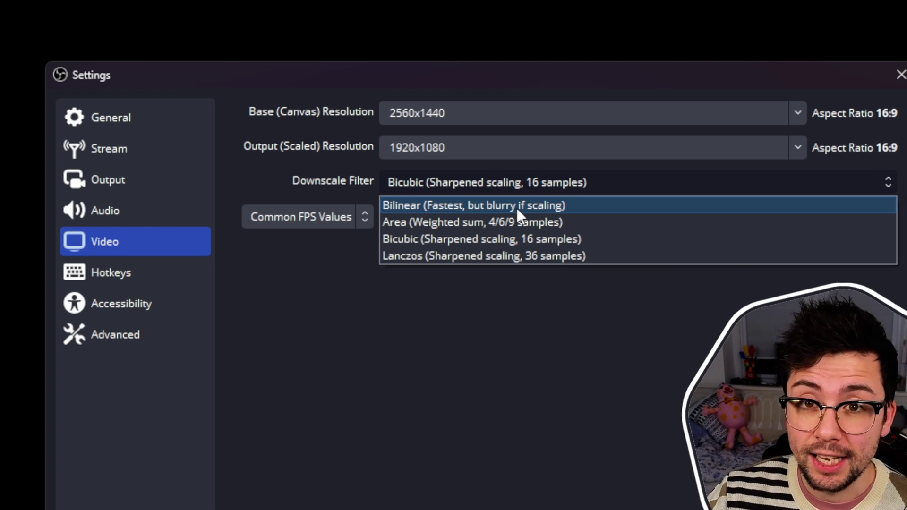
{"action": "left_click", "coordinate": [541, 188]}
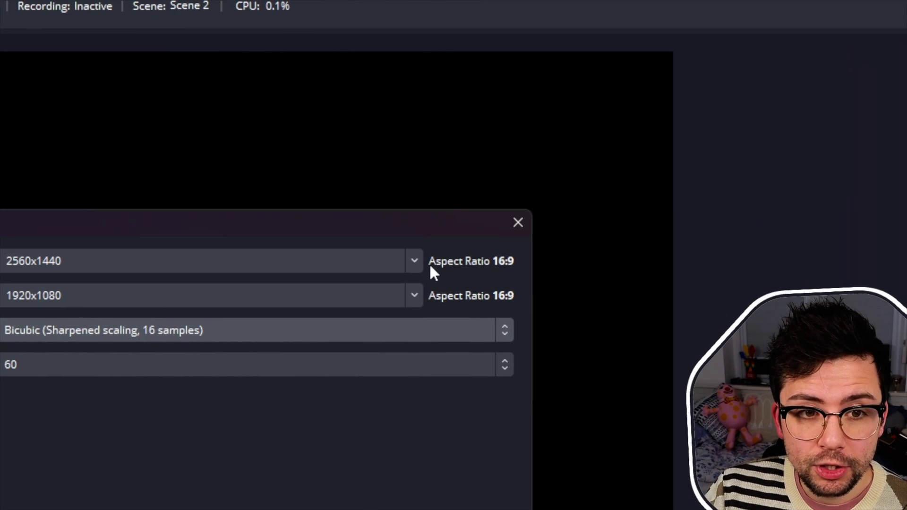
{"action": "left_click", "coordinate": [777, 233]}
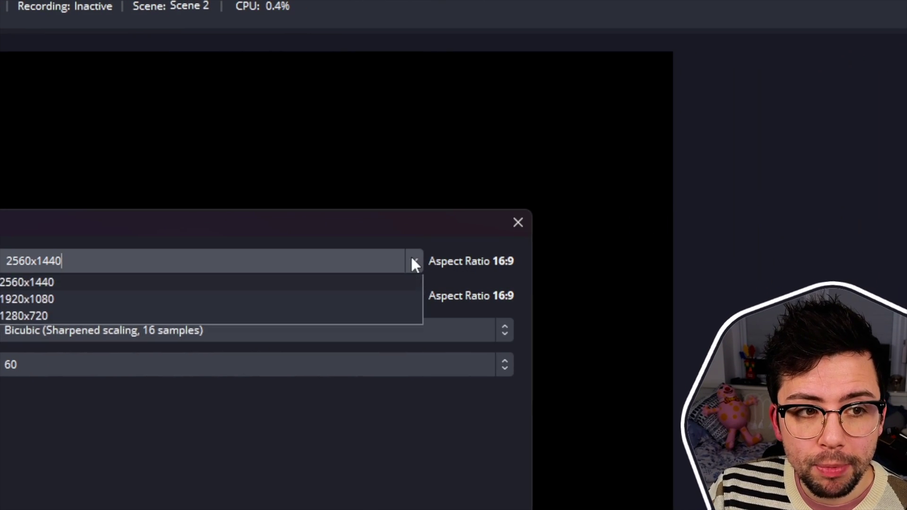
{"action": "left_click", "coordinate": [70, 304]}
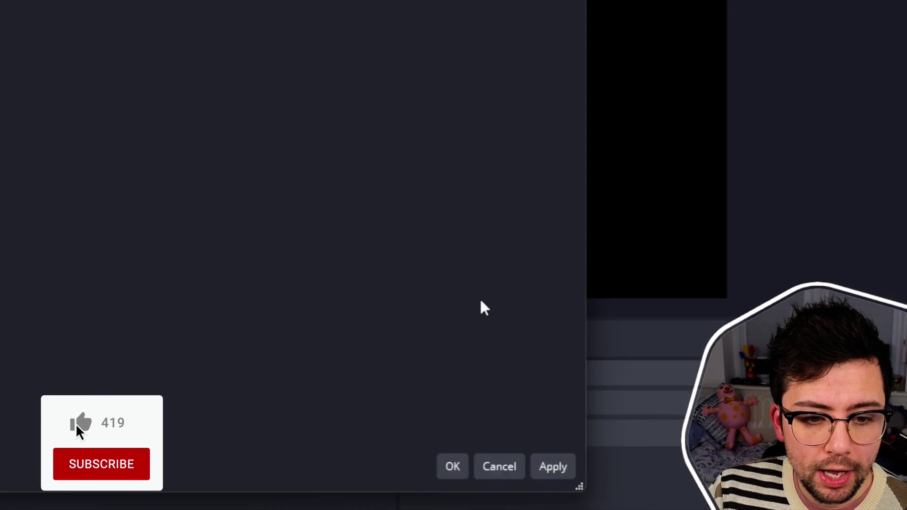
{"action": "left_click", "coordinate": [541, 447]}
{"action": "left_click", "coordinate": [440, 447]}
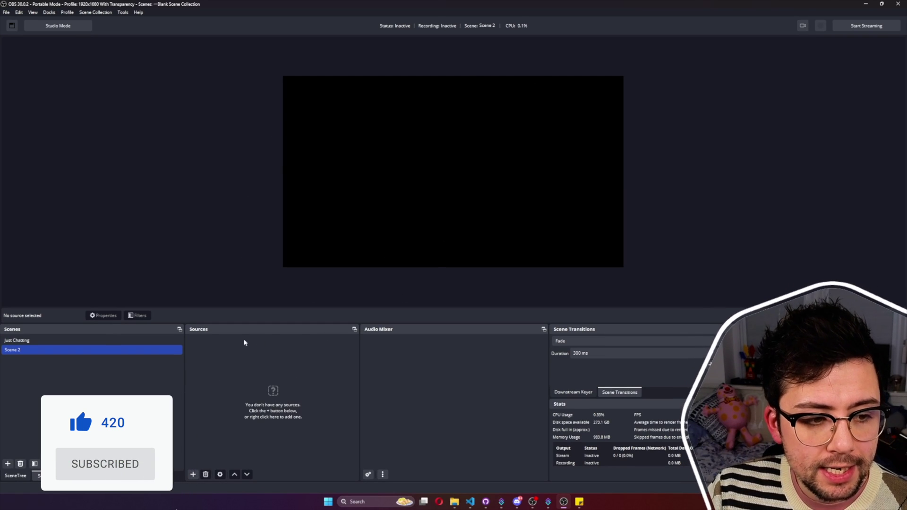
- Add a Video Capture Device source to Scene 2 and choose Elgato 4K Pro as its device
{"action": "right_click", "coordinate": [222, 358]}
{"action": "mouse_move", "coordinate": [227, 363]}
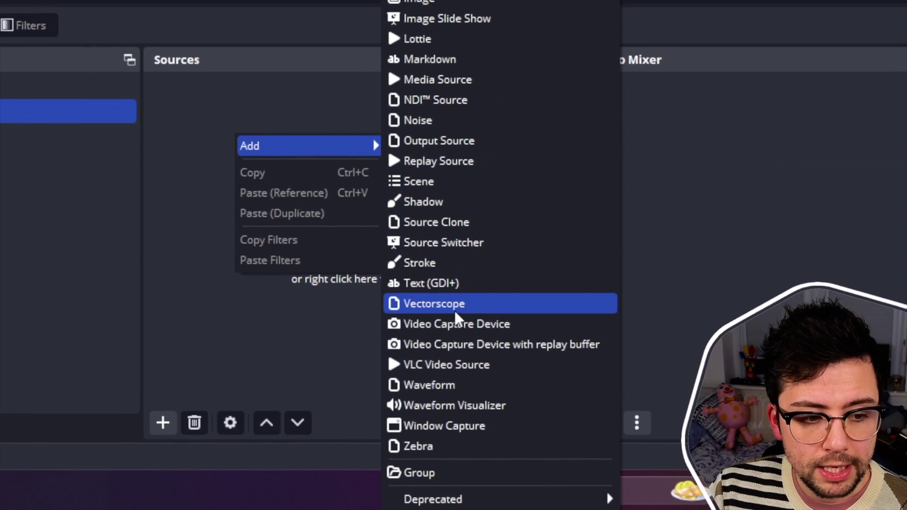
{"action": "left_click", "coordinate": [457, 324]}
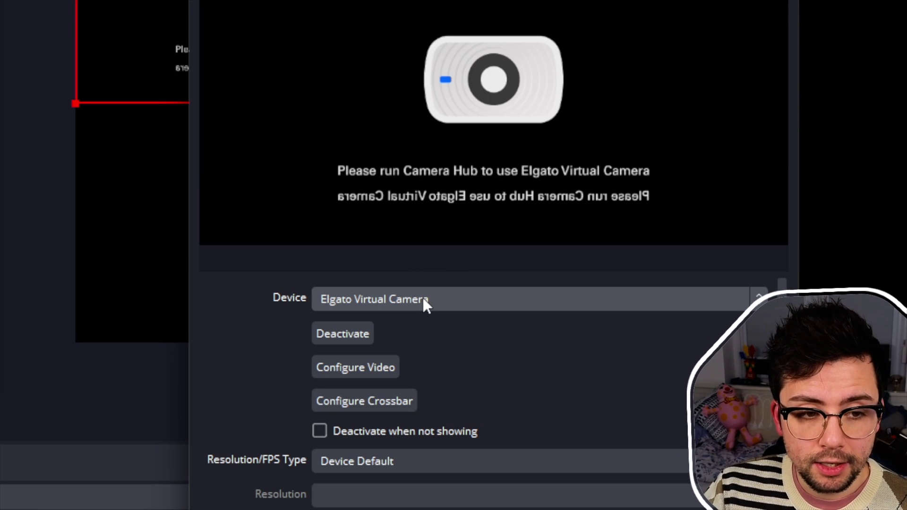
{"action": "left_click", "coordinate": [423, 298]}
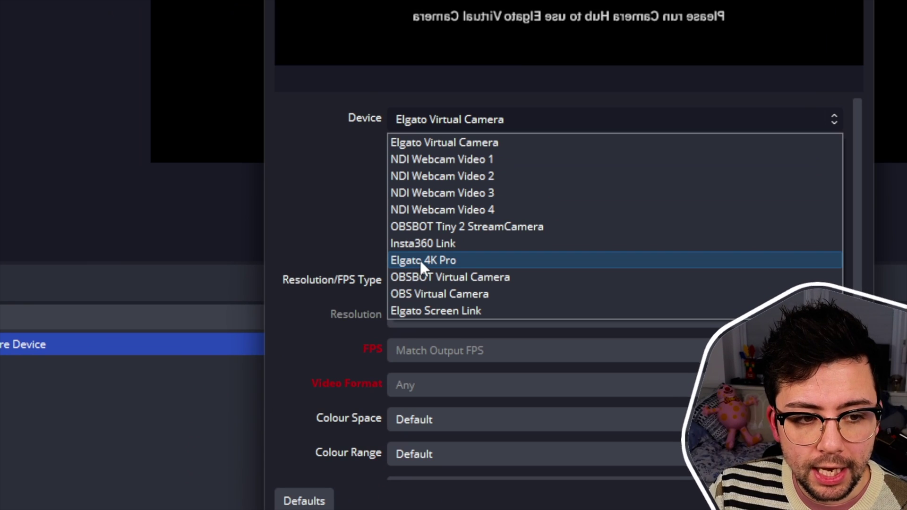
{"action": "left_click", "coordinate": [477, 260]}
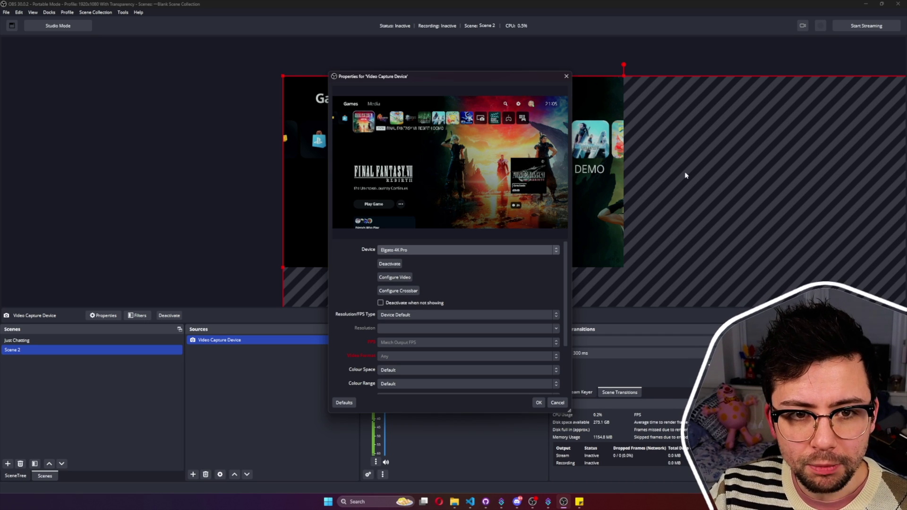
- Move the capture source up-left, shrink its box to fit the picture, and drag Properties aside
{"action": "left_click_drag", "start_coordinate": [796, 253], "coordinate": [740, 212]}
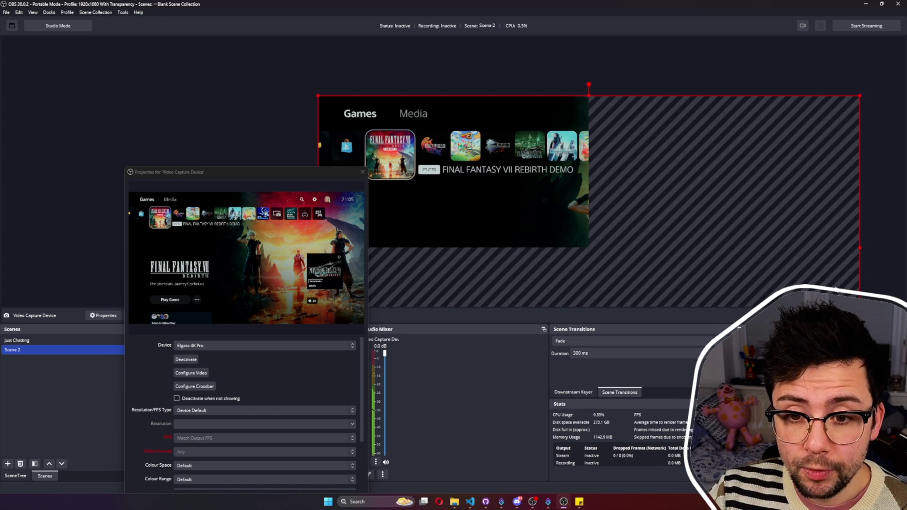
{"action": "left_click_drag", "start_coordinate": [861, 248], "coordinate": [589, 224]}
{"action": "left_click", "coordinate": [437, 271]}
{"action": "left_click", "coordinate": [531, 244]}
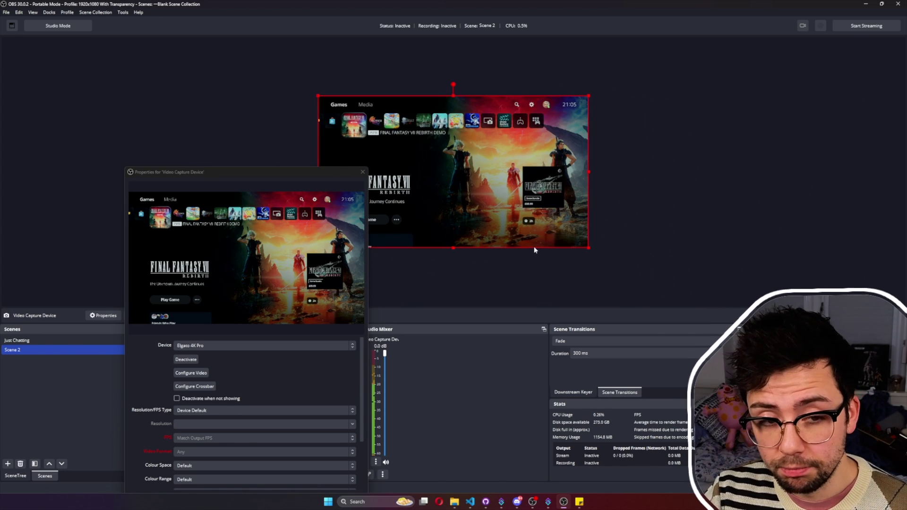
{"action": "scroll", "coordinate": [488, 203], "scroll_direction": "up", "scroll_amount": 4}
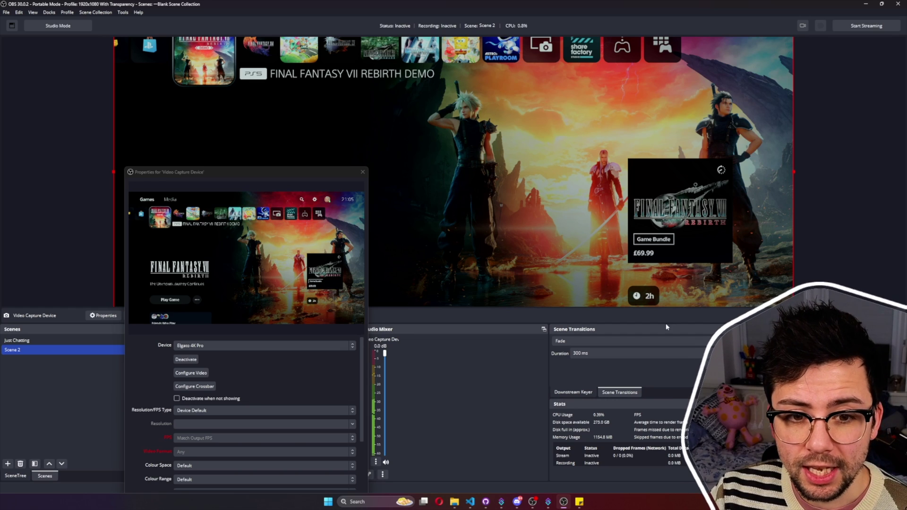
{"action": "scroll", "coordinate": [513, 223], "scroll_direction": "down", "scroll_amount": 1}
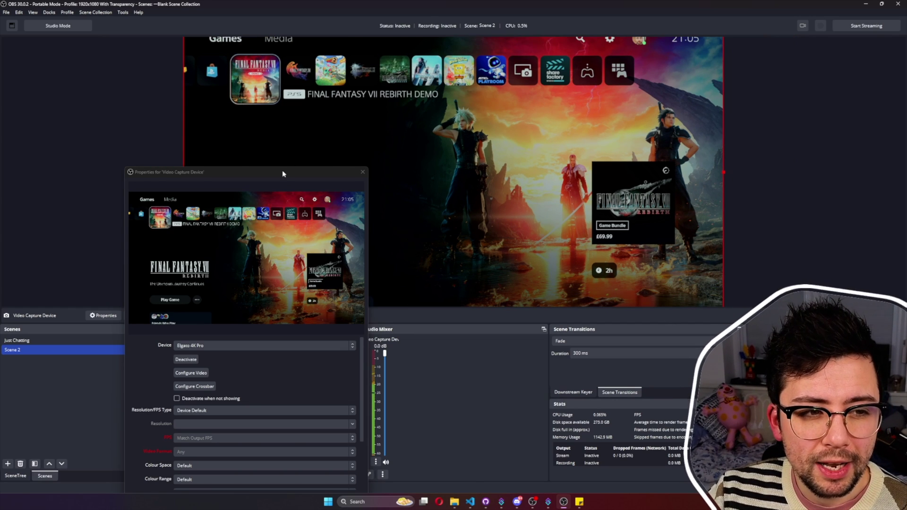
{"action": "left_click_drag", "start_coordinate": [282, 174], "coordinate": [545, 122]}
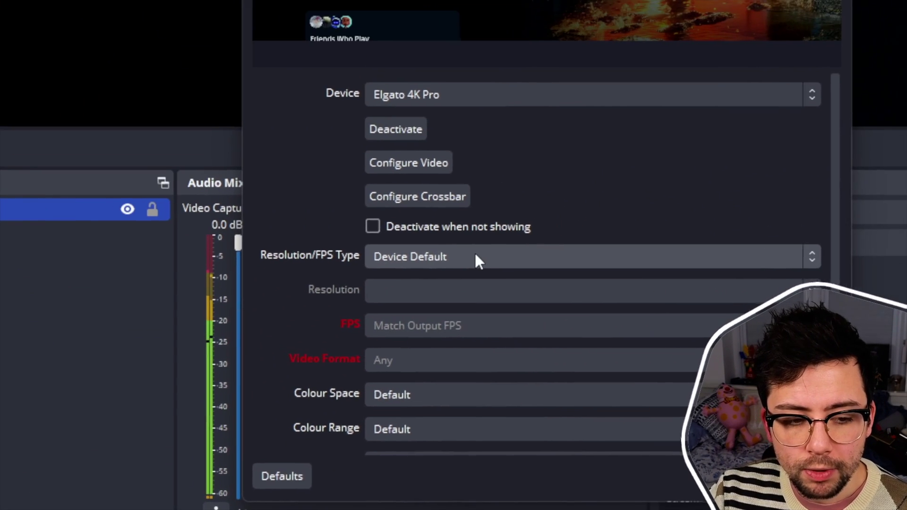
- Switch the capture to a custom 1920x1080 resolution at 60 FPS and close its properties
{"action": "left_click", "coordinate": [475, 257]}
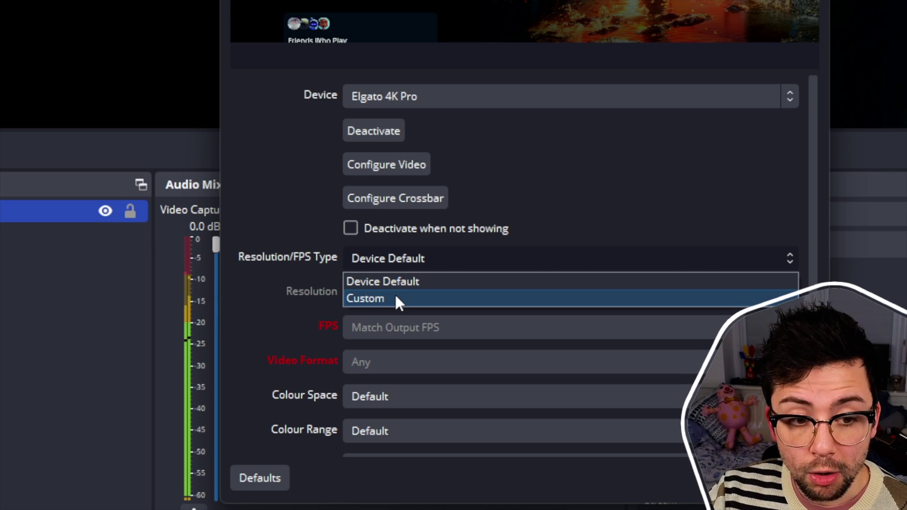
{"action": "left_click", "coordinate": [417, 298]}
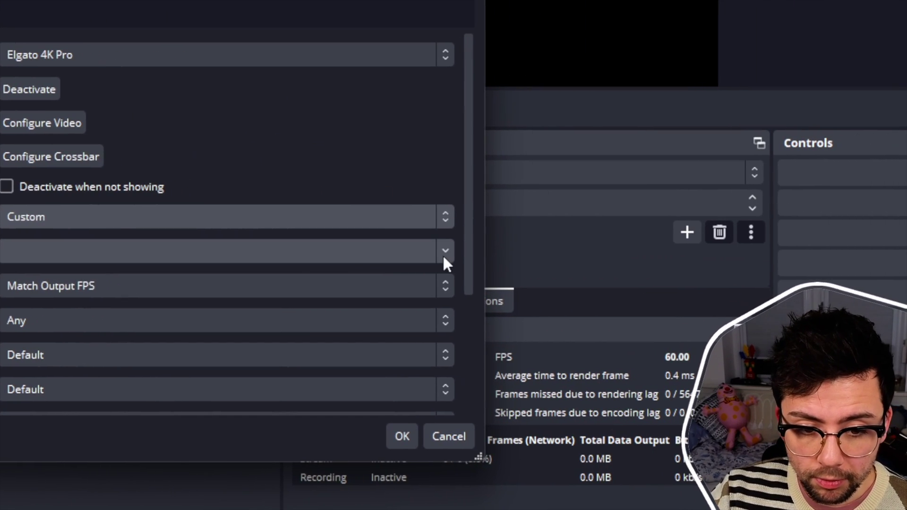
{"action": "left_click", "coordinate": [788, 297]}
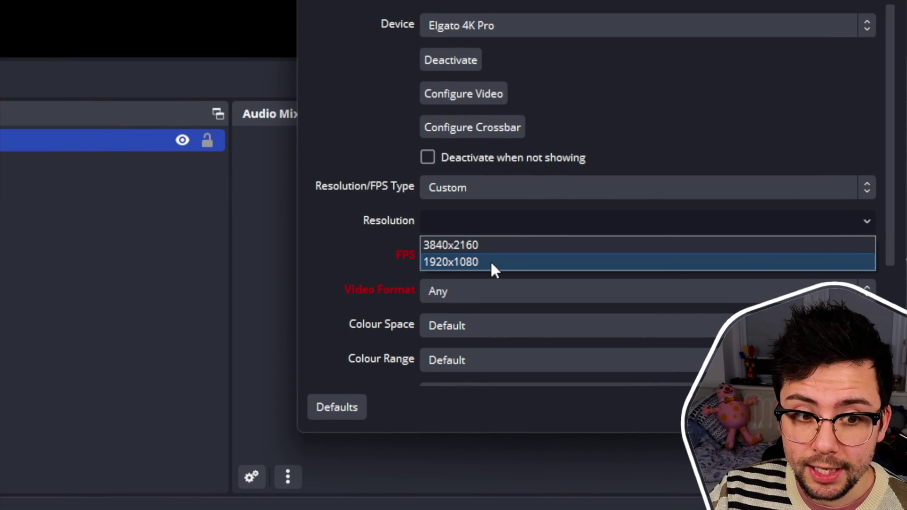
{"action": "left_click", "coordinate": [490, 262]}
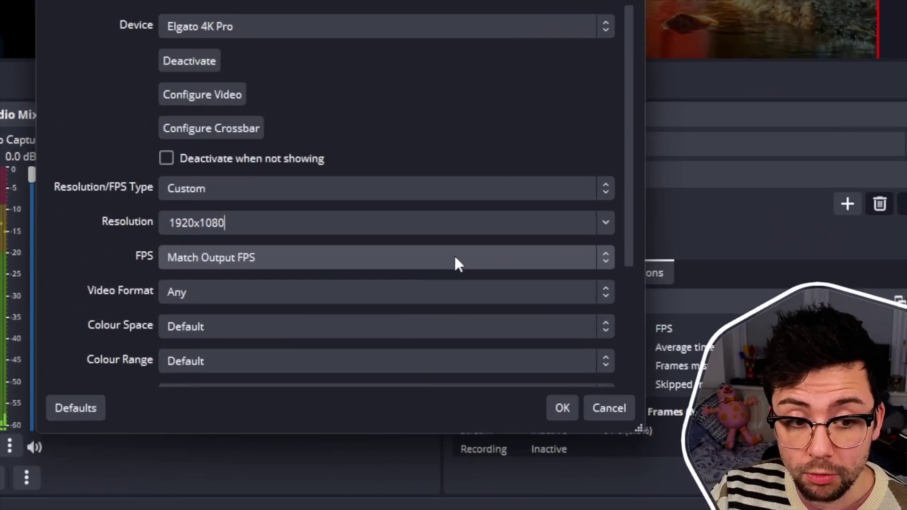
{"action": "left_click", "coordinate": [554, 386]}
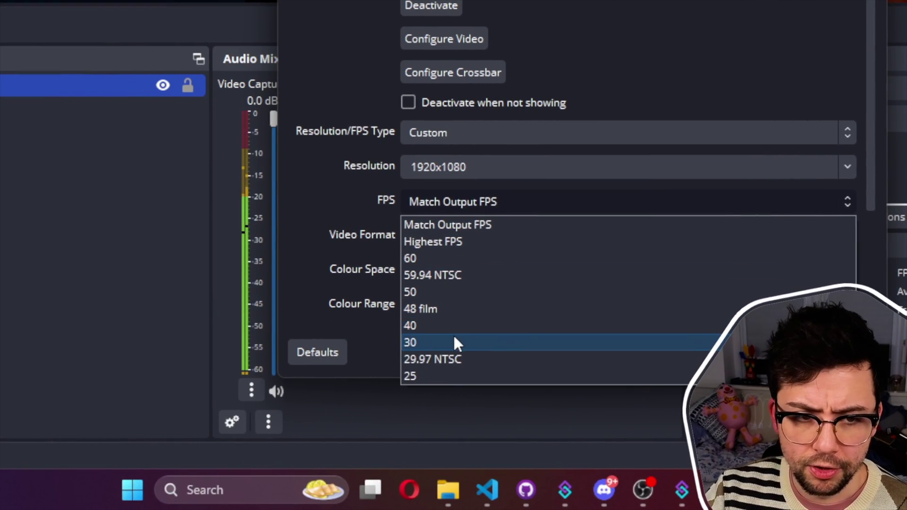
{"action": "left_click", "coordinate": [213, 398]}
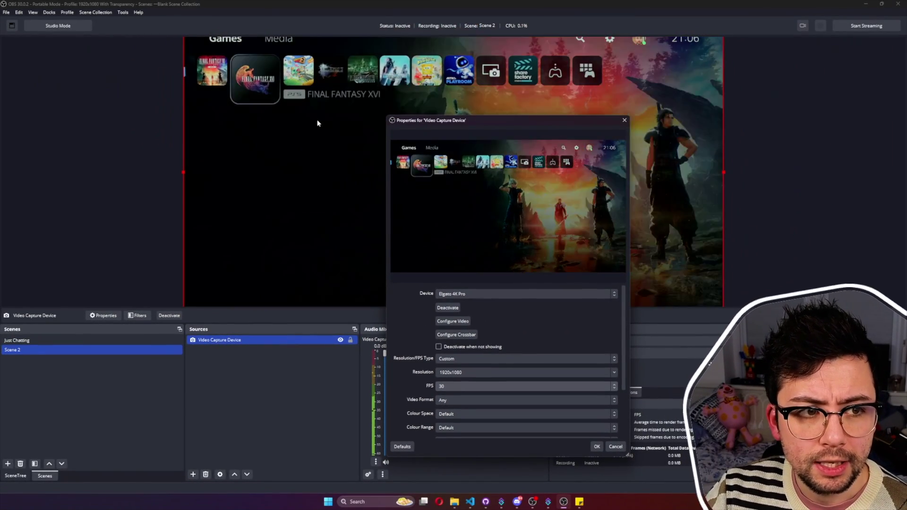
{"action": "left_click", "coordinate": [453, 386]}
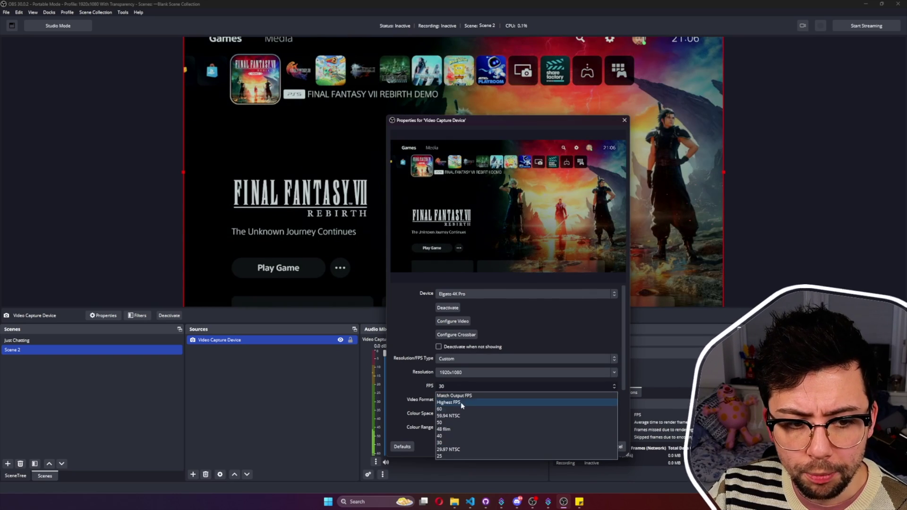
{"action": "left_click", "coordinate": [457, 406]}
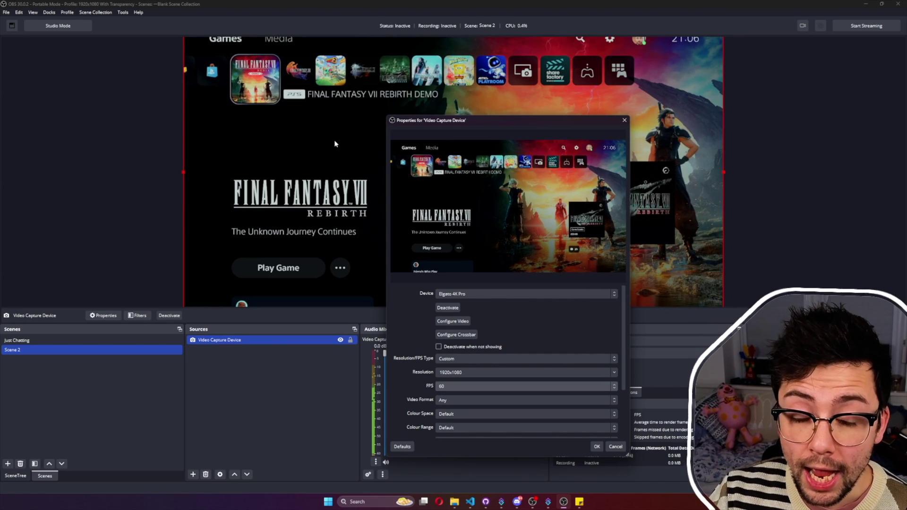
{"action": "key", "text": "Return"}
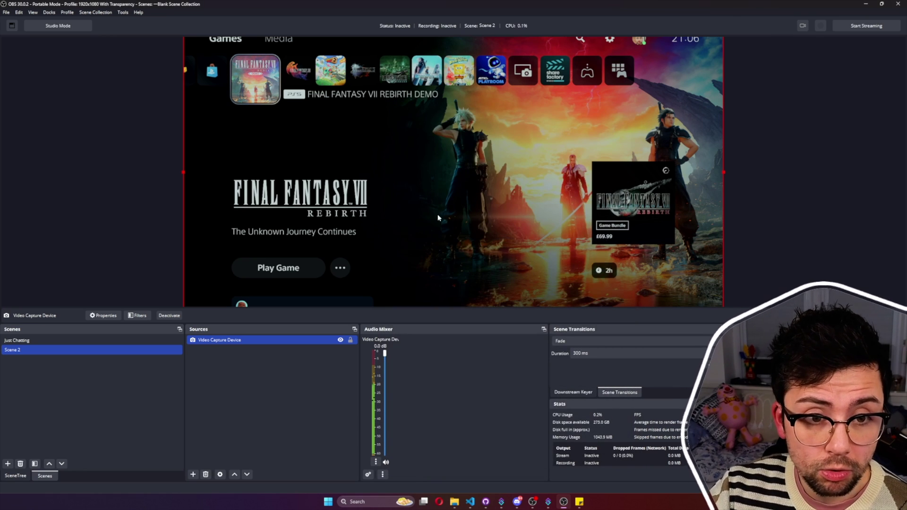
- Deselect the source and reopen Settings > Video, checking the Base (Canvas) list still at 1920x1080
{"action": "left_click", "coordinate": [746, 184]}
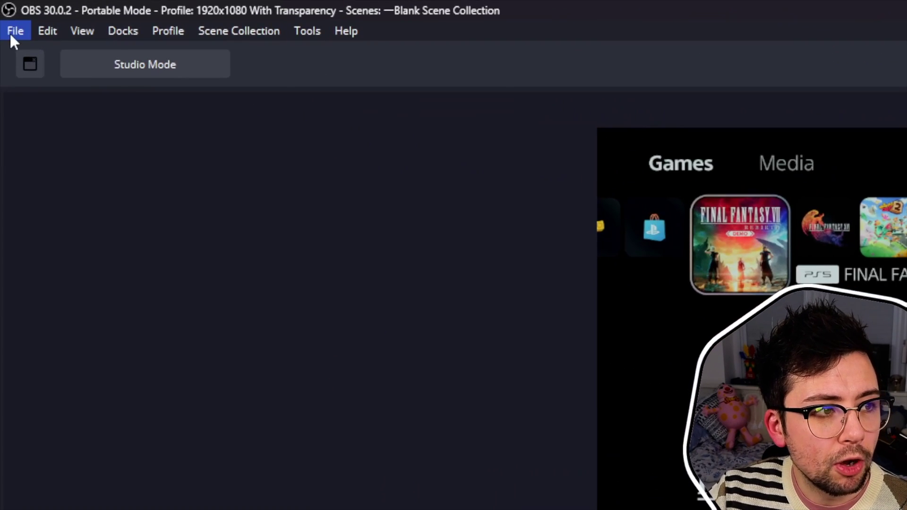
{"action": "left_click", "coordinate": [6, 13]}
{"action": "left_click", "coordinate": [17, 40]}
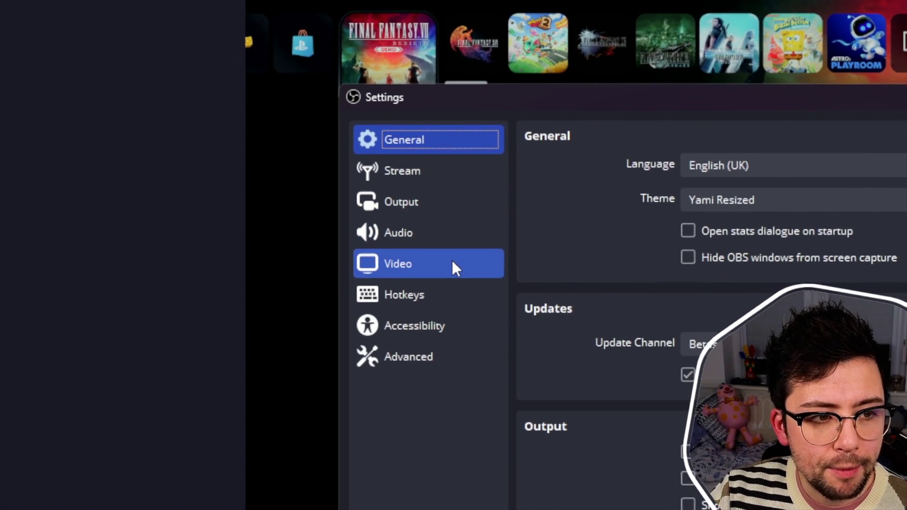
{"action": "left_click", "coordinate": [453, 259]}
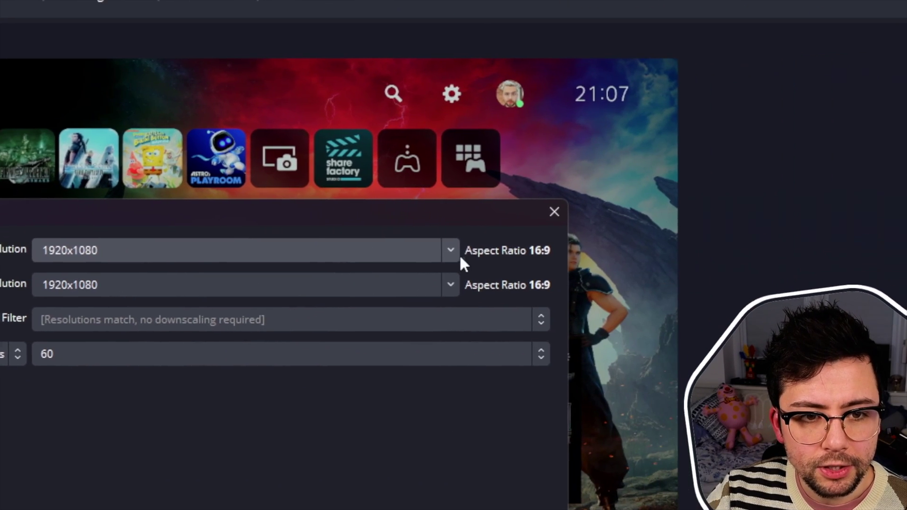
{"action": "left_click", "coordinate": [453, 256]}
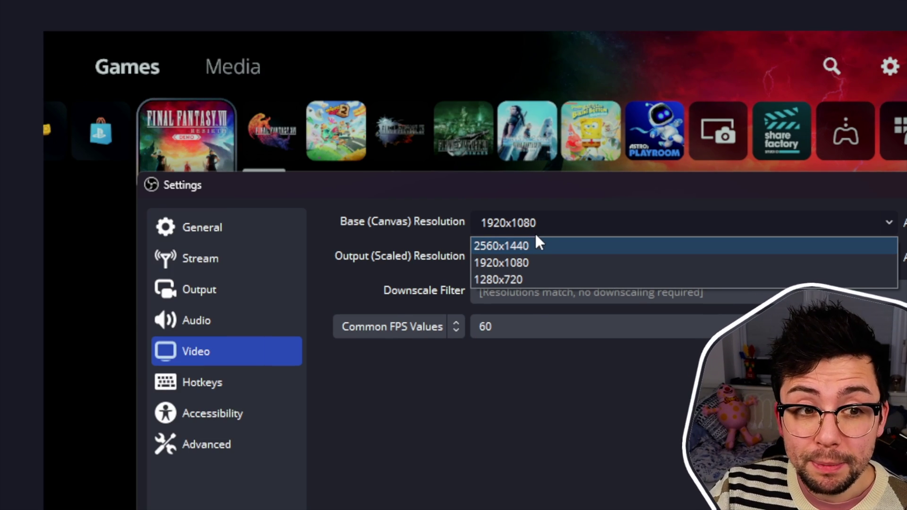
{"action": "left_click", "coordinate": [543, 225]}
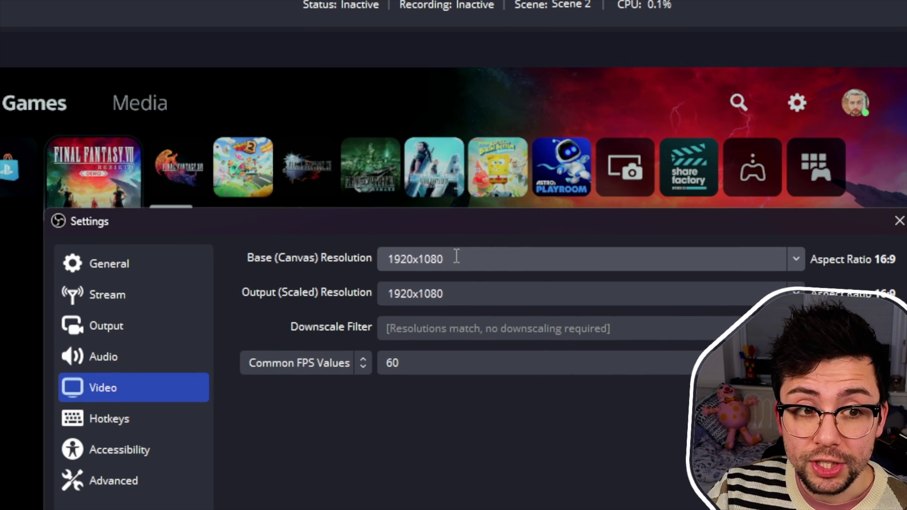
- Type 3840x2160 as the base canvas, pick 2560x1440 output, and keep the Bicubic filter
{"action": "left_click_drag", "start_coordinate": [457, 256], "coordinate": [376, 260]}
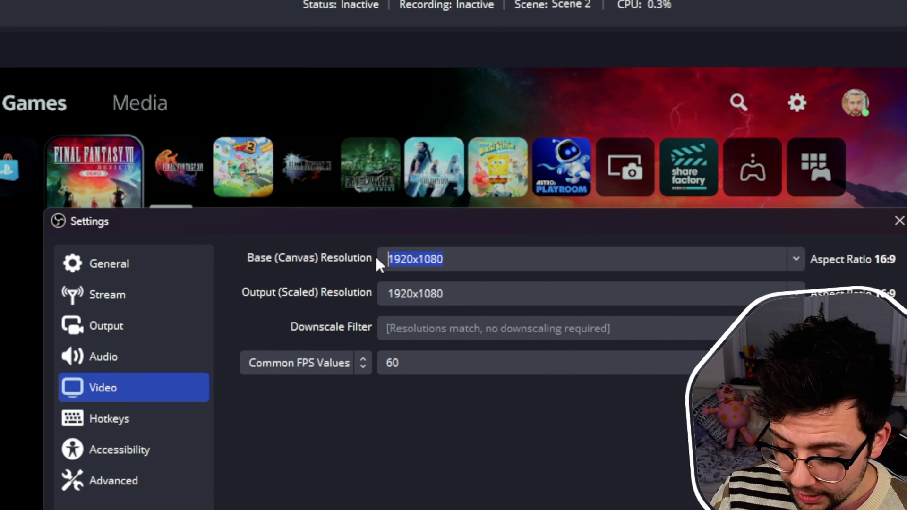
{"action": "type", "text": "3840"}
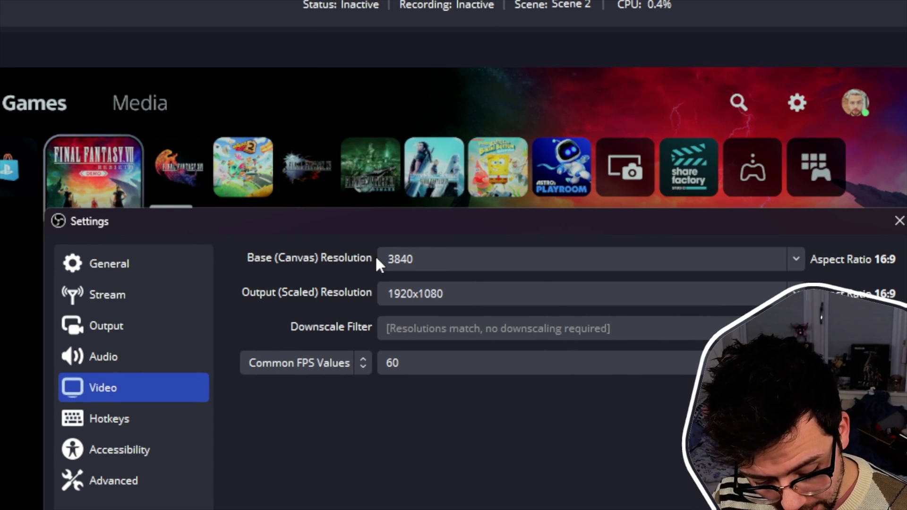
{"action": "type", "text": "x2160"}
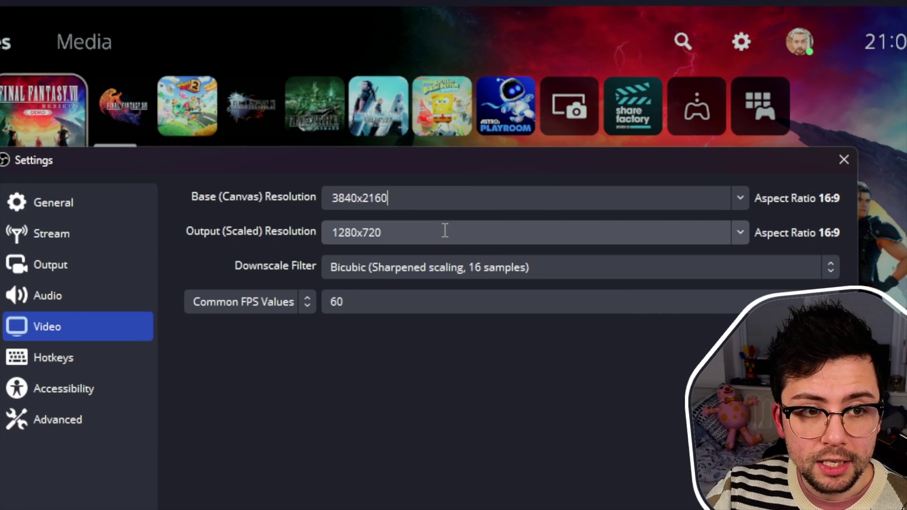
{"action": "left_click", "coordinate": [501, 293]}
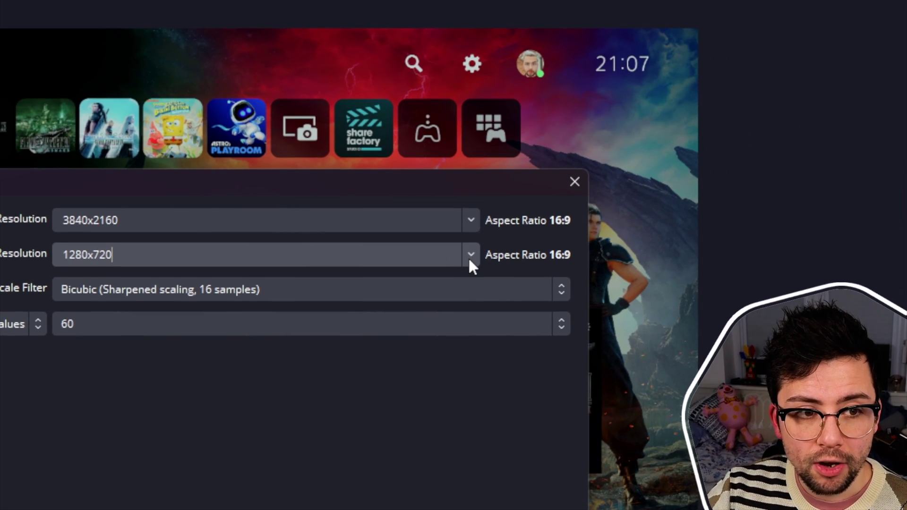
{"action": "left_click", "coordinate": [471, 255]}
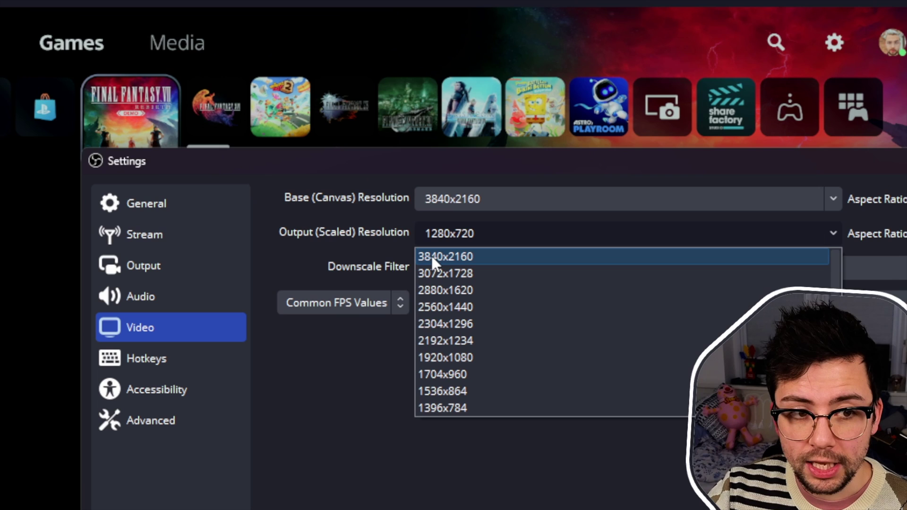
{"action": "left_click", "coordinate": [432, 259]}
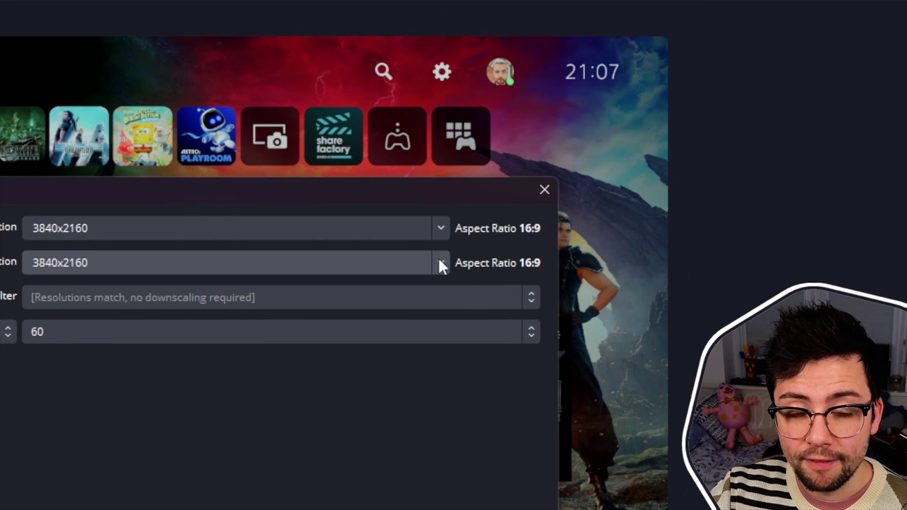
{"action": "left_click", "coordinate": [439, 260]}
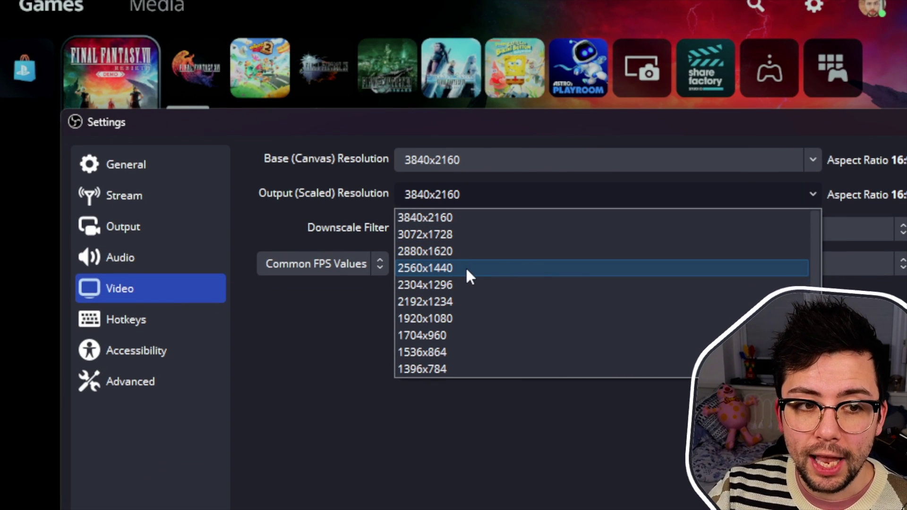
{"action": "left_click", "coordinate": [466, 268]}
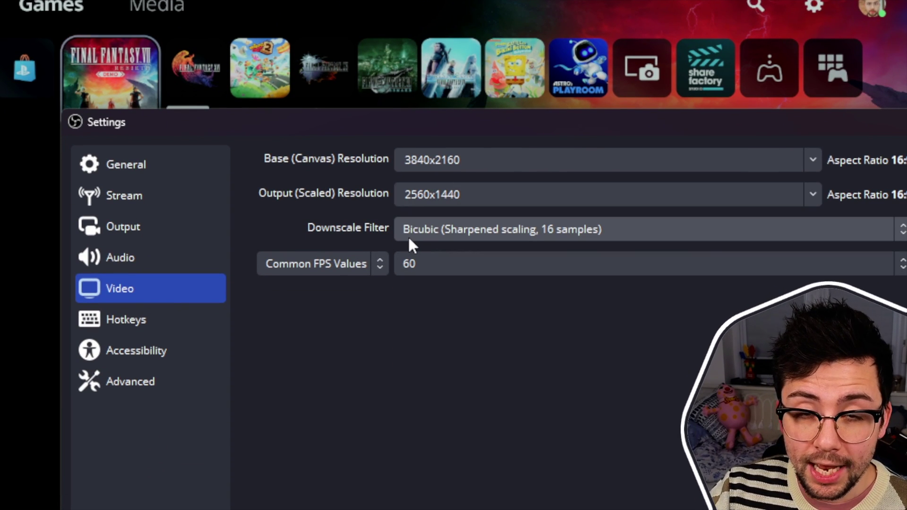
{"action": "left_click", "coordinate": [520, 233]}
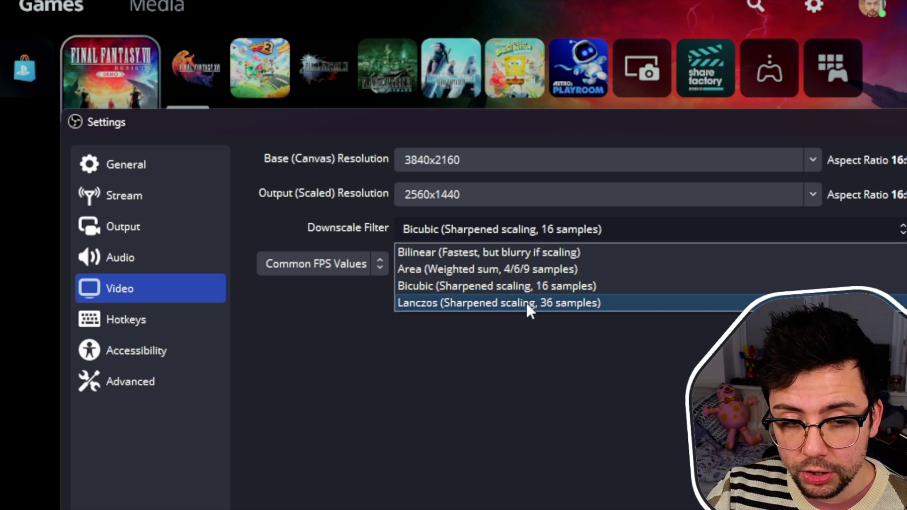
{"action": "left_click", "coordinate": [540, 220]}
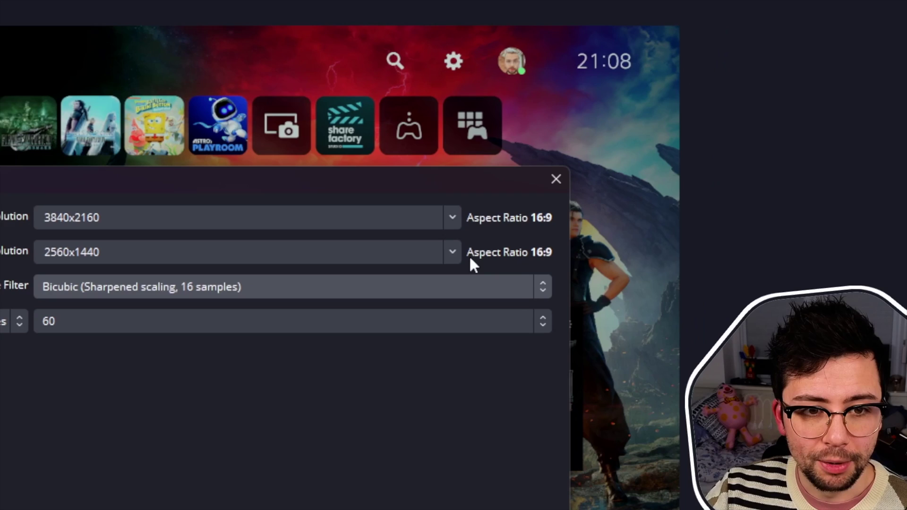
- Change the output resolution to 3840x2160, apply it, and close Settings
{"action": "left_click", "coordinate": [812, 194]}
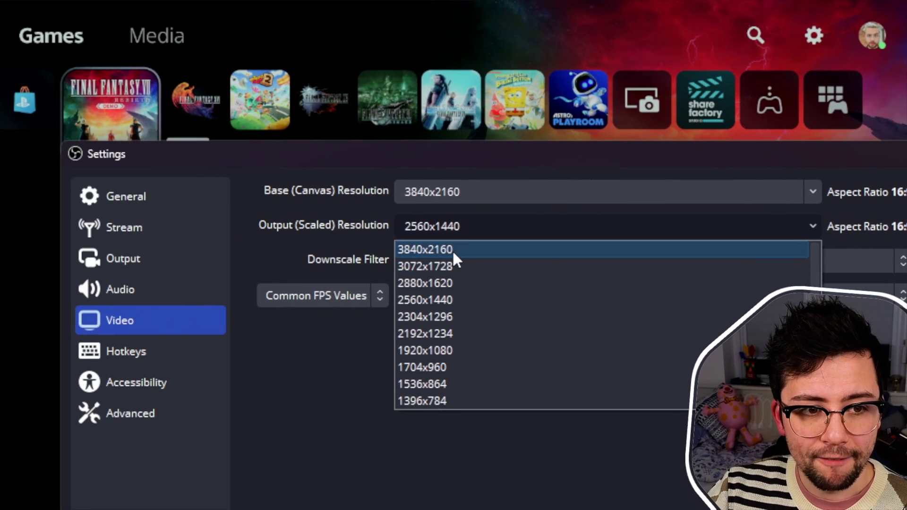
{"action": "left_click", "coordinate": [234, 261]}
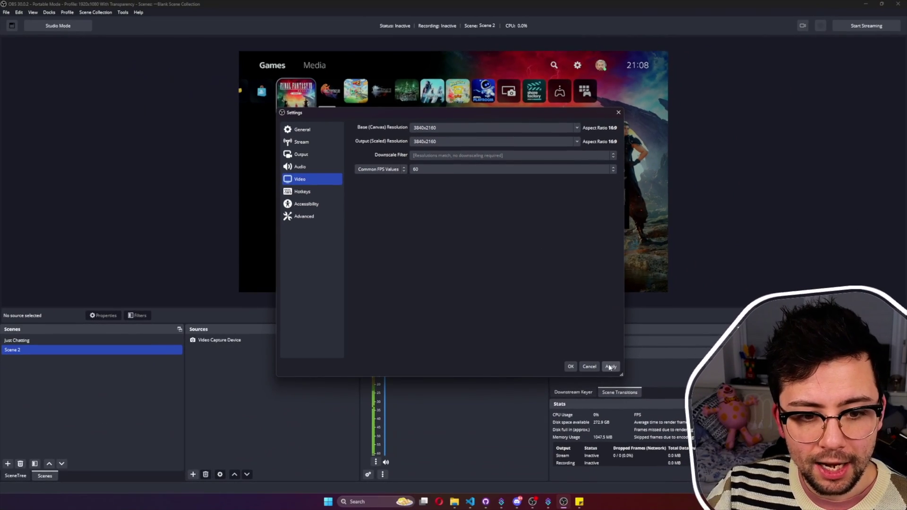
{"action": "left_click", "coordinate": [610, 366]}
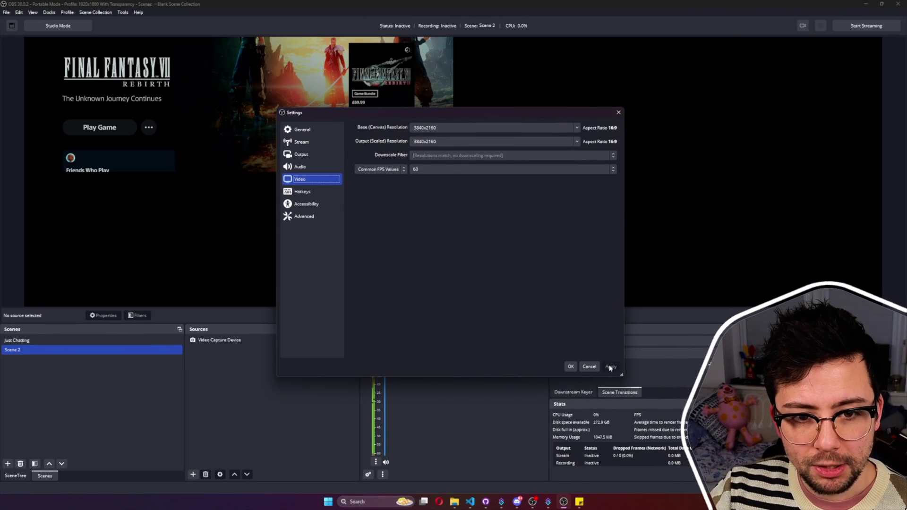
{"action": "left_click", "coordinate": [619, 113]}
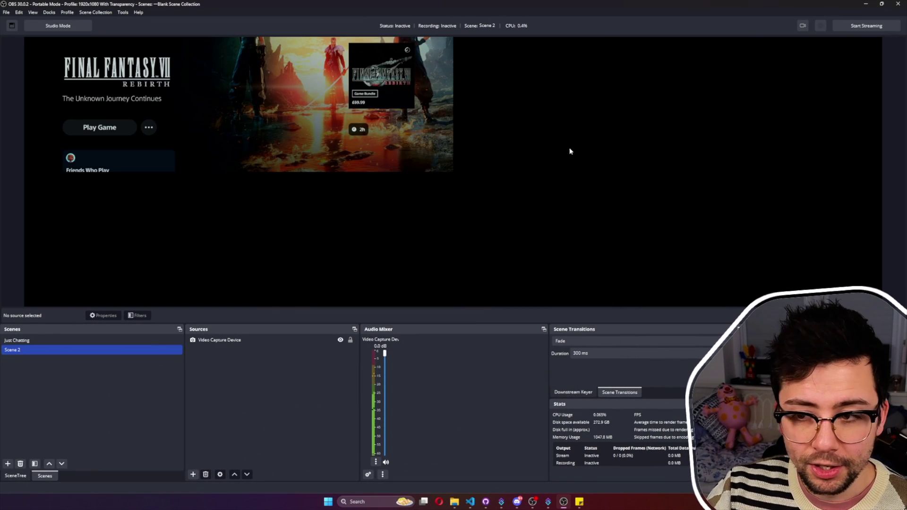
- Select the Video Capture Device source and open its properties
{"action": "scroll", "coordinate": [563, 149], "scroll_direction": "down", "scroll_amount": 3}
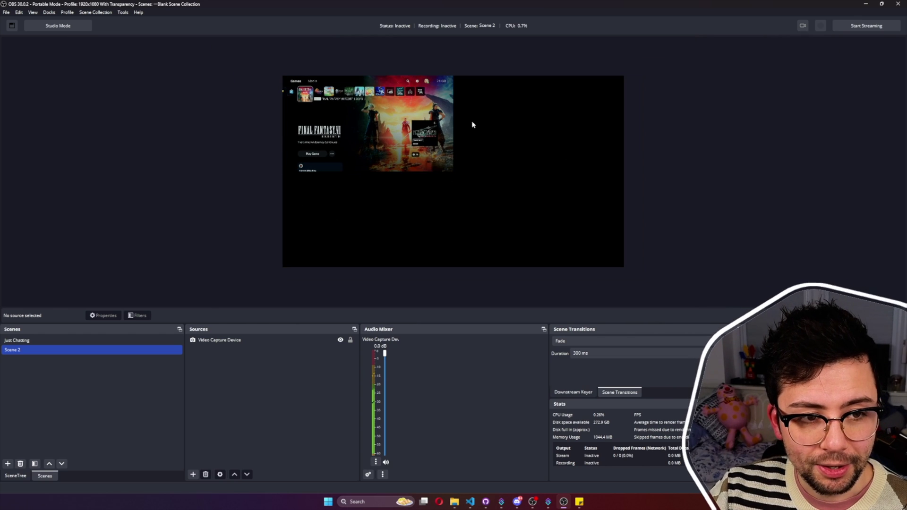
{"action": "left_click", "coordinate": [369, 134]}
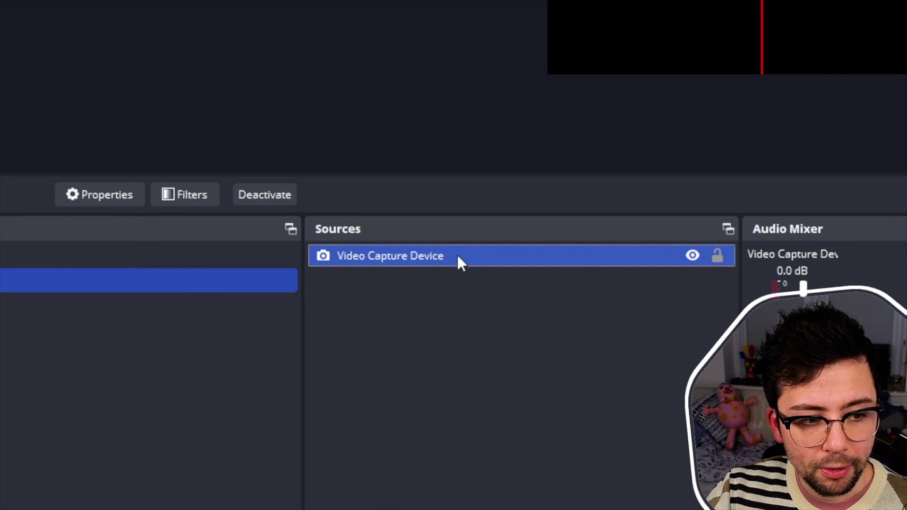
{"action": "double_click", "coordinate": [246, 342]}
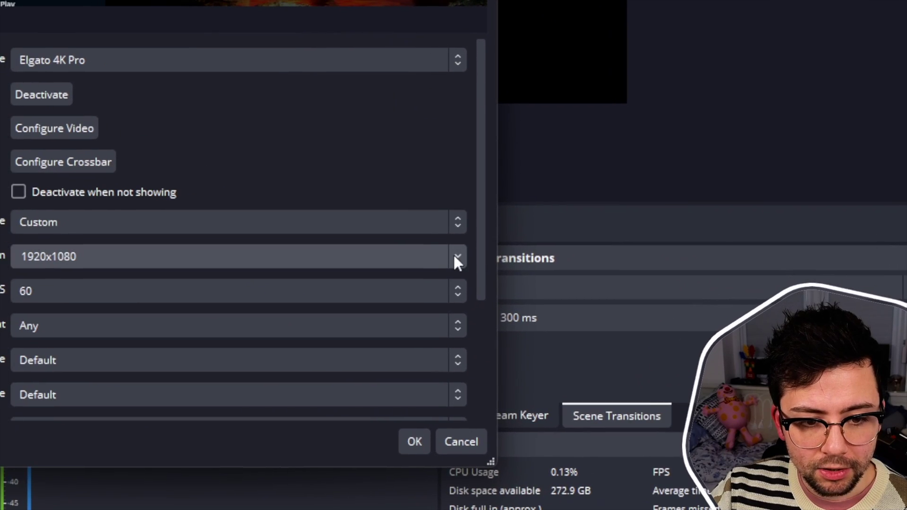
- Set the Elgato 4K Pro capture to 3840x2160 resolution at 60 FPS and apply
{"action": "left_click", "coordinate": [556, 328]}
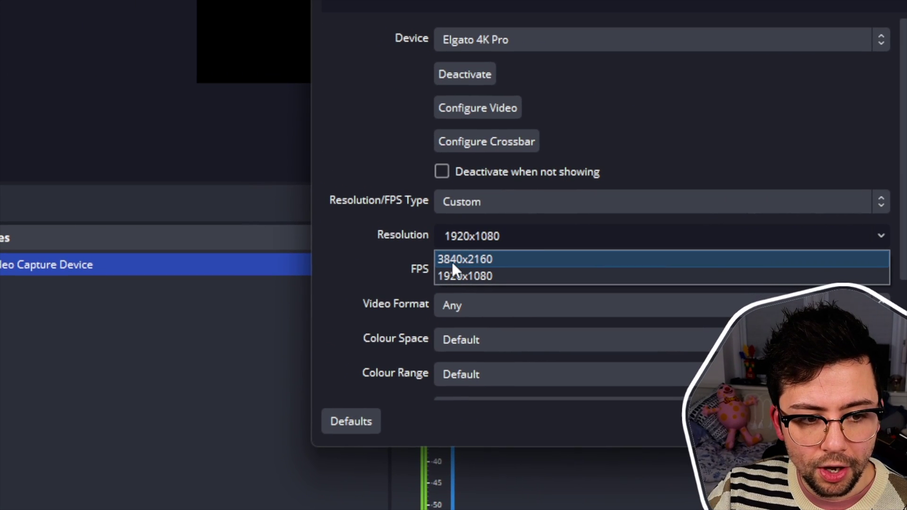
{"action": "left_click", "coordinate": [450, 260]}
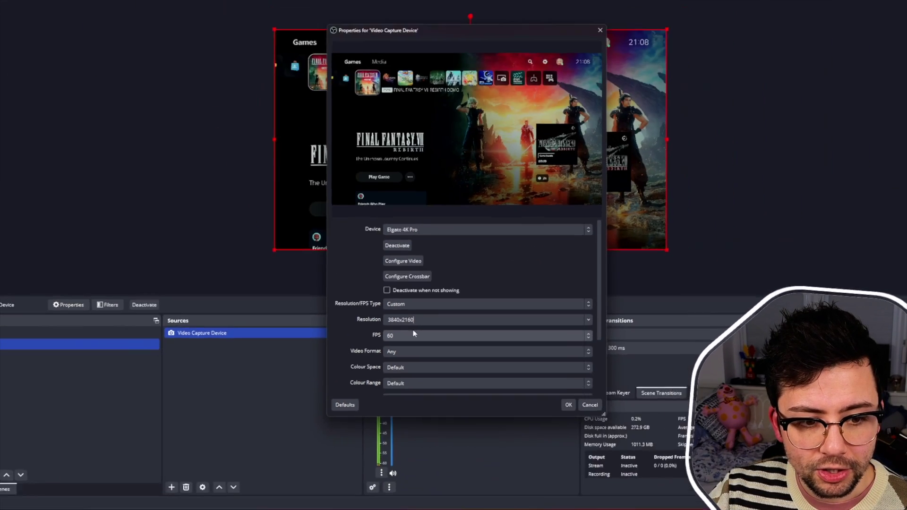
{"action": "left_click", "coordinate": [408, 336]}
{"action": "left_click", "coordinate": [431, 350]}
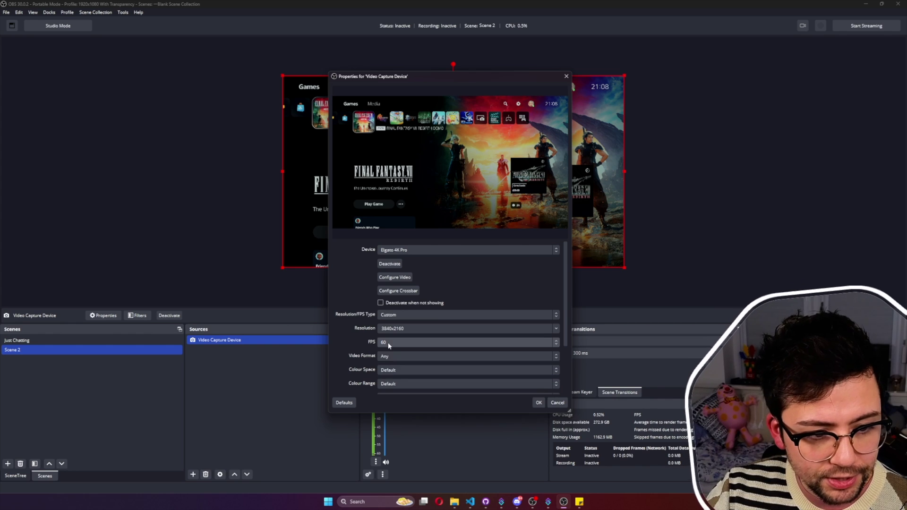
{"action": "left_click", "coordinate": [537, 403]}
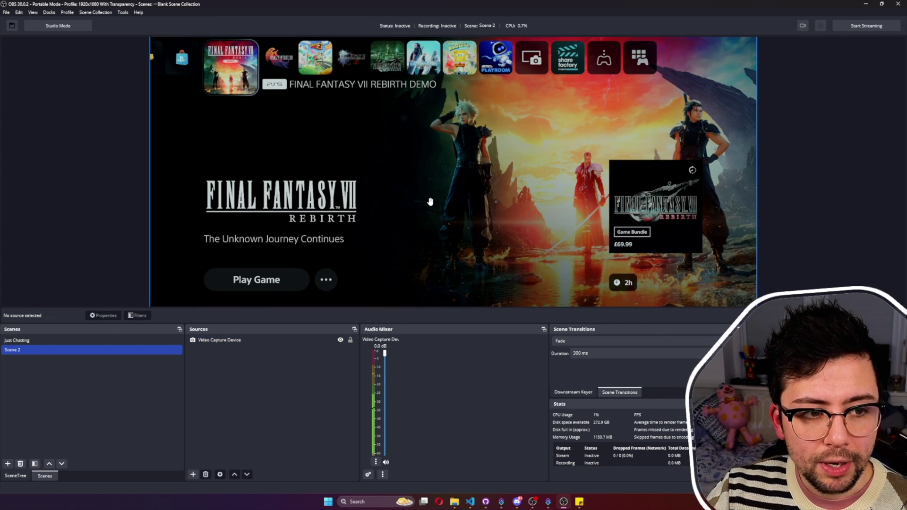
{"action": "scroll", "coordinate": [440, 129], "scroll_direction": "down", "scroll_amount": 3}
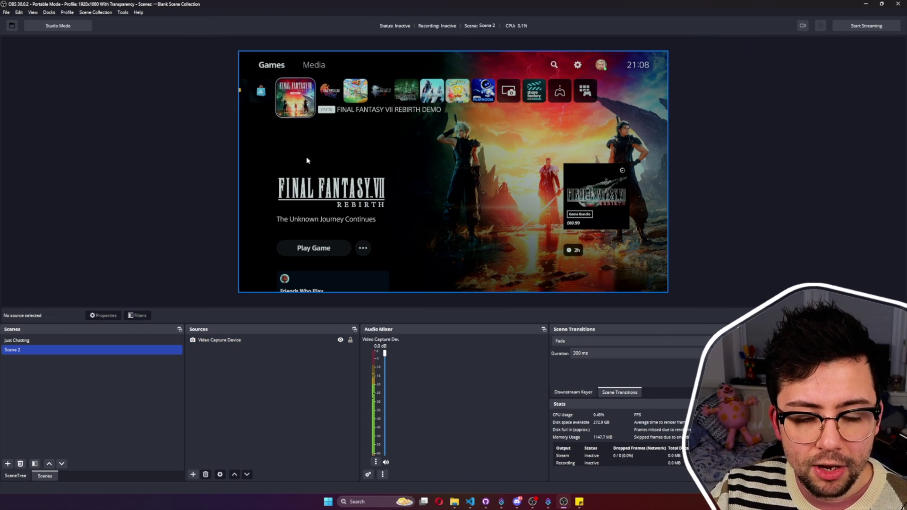